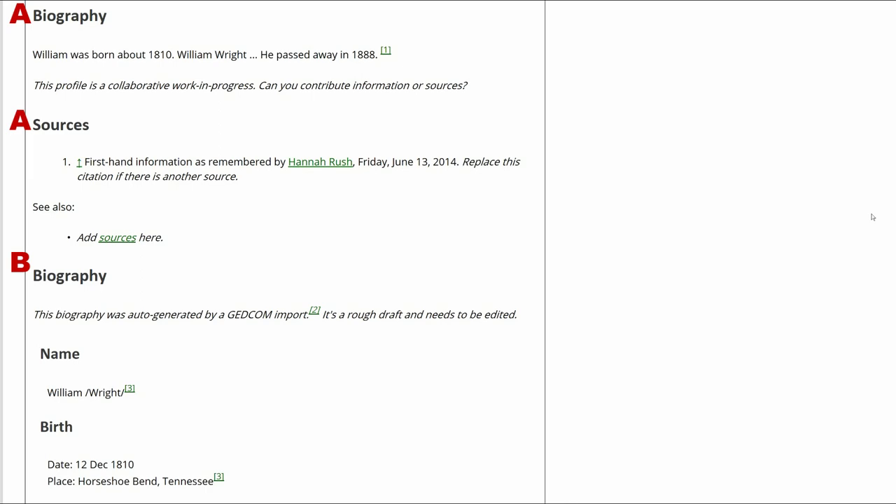
scroll(873, 218, down, 15)
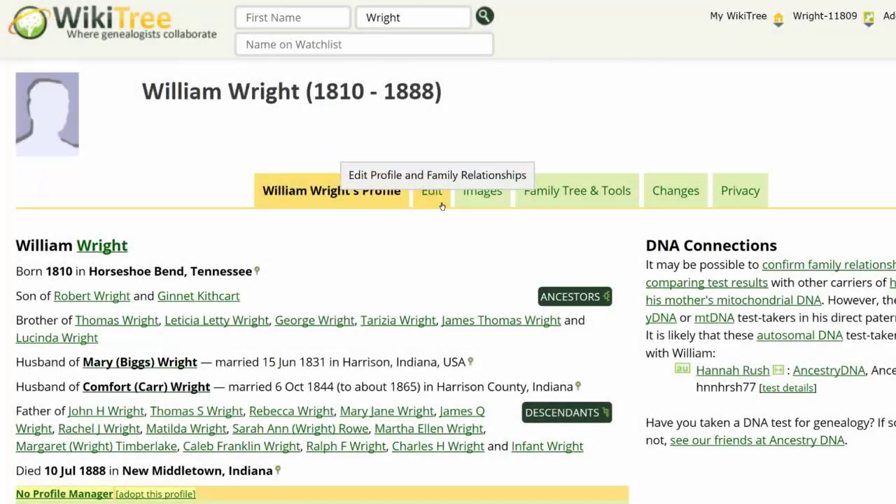
Open the biography for editing and delete the placeholder name and first placeholder citation
click(441, 203)
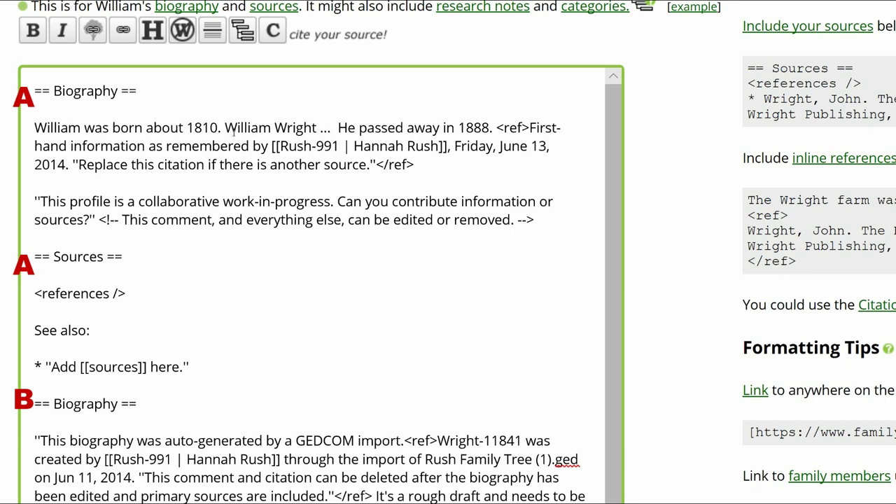
drag(224, 130, 339, 132)
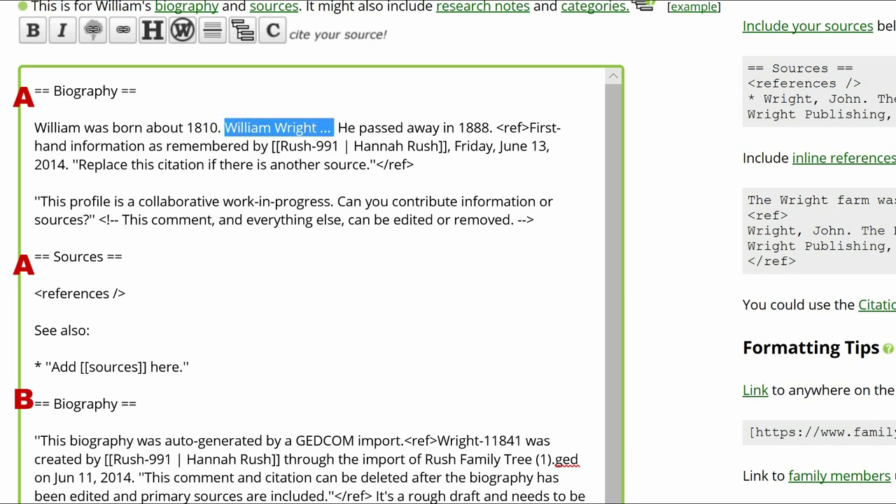
key(BackSpace)
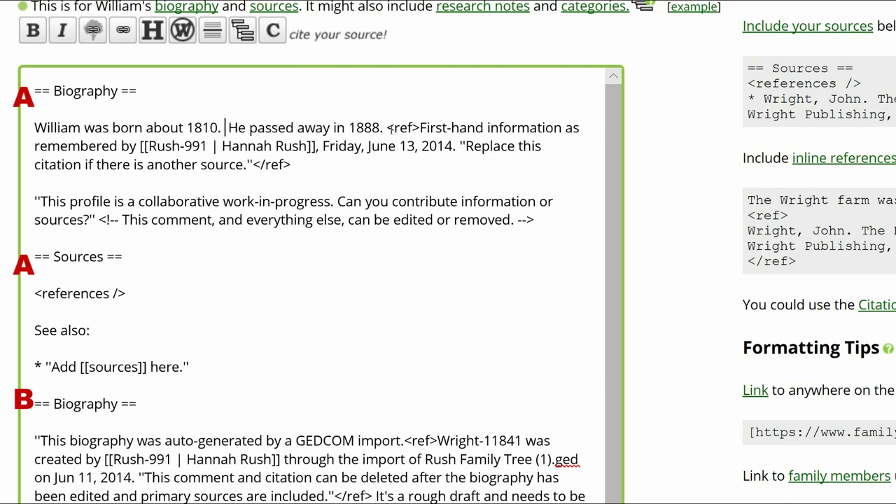
drag(386, 128, 374, 173)
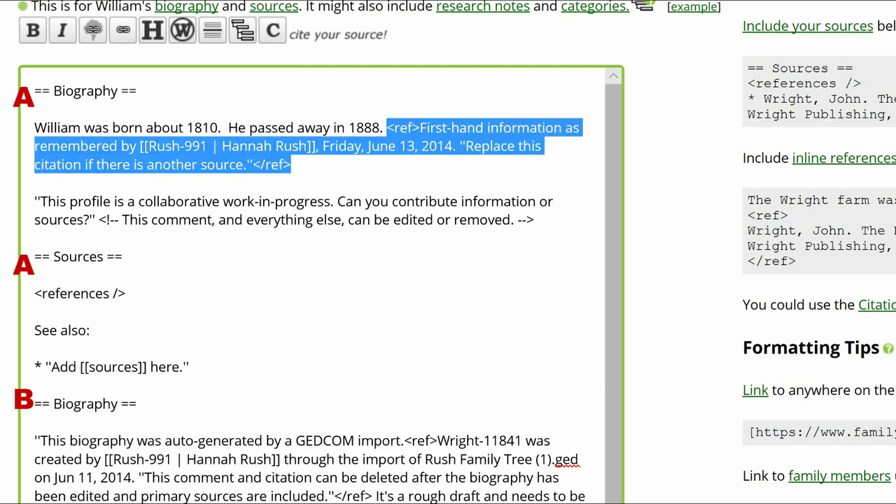
key(BackSpace)
Delete the collaborative work-in-progress note and the first empty Sources block
drag(390, 127, 531, 167)
key(BackSpace)
drag(34, 146, 241, 271)
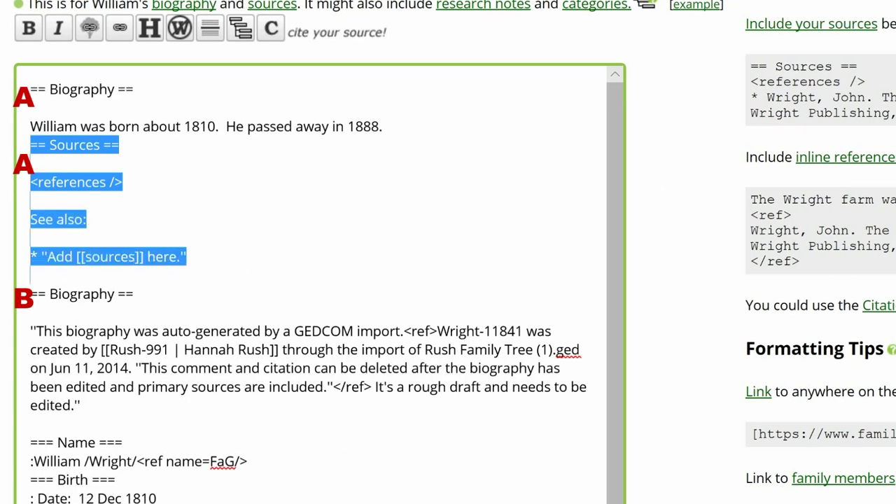
key(BackSpace)
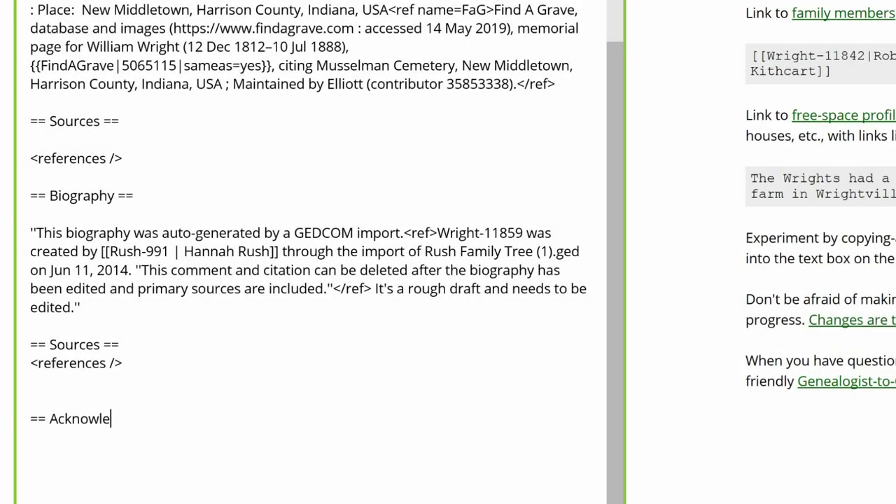
Add an == Acknowledgments == heading with the GEDCOM import attribution, then delete the second Biography section
text(dgments =)
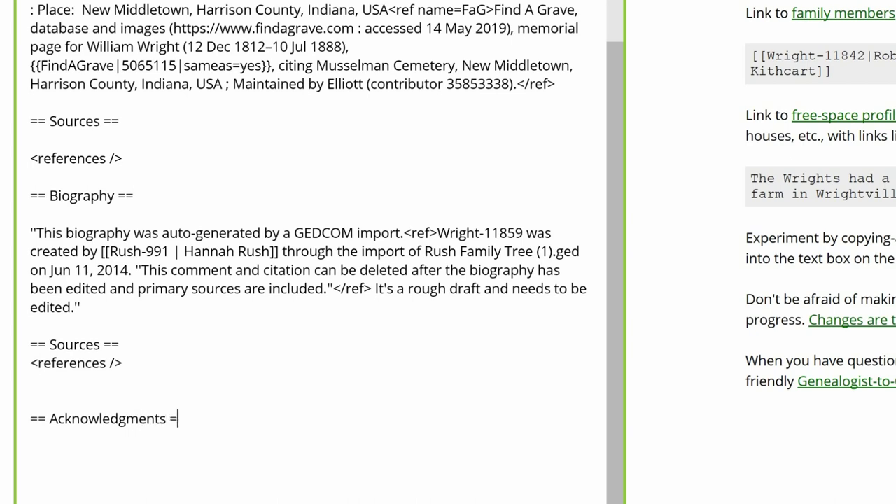
text(=)
key(Return)
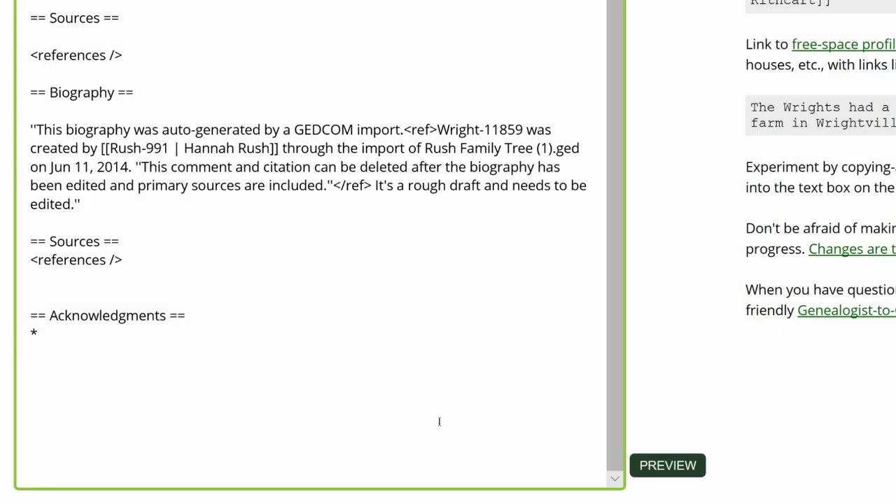
text(Wright-11859 was created by [[Rush-991 | Hannah Rush]] through the import of Rush Family Tree (1).ged on Jun 11, 2014.)
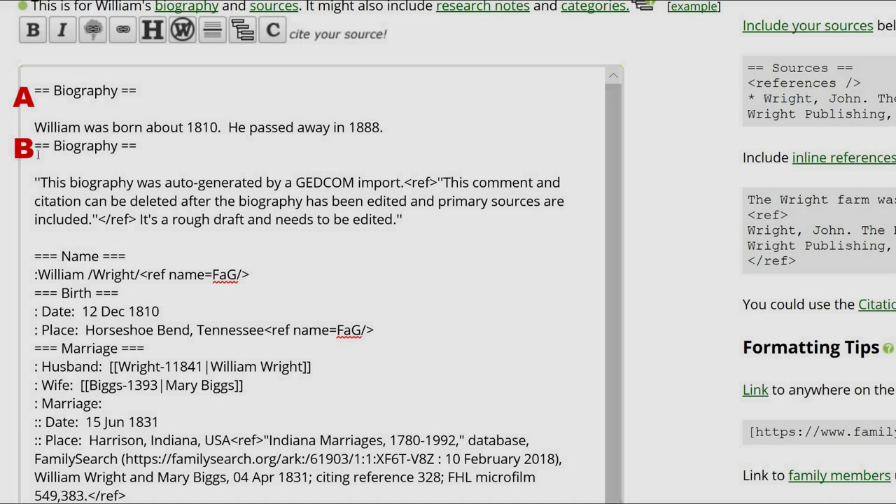
drag(33, 147, 420, 228)
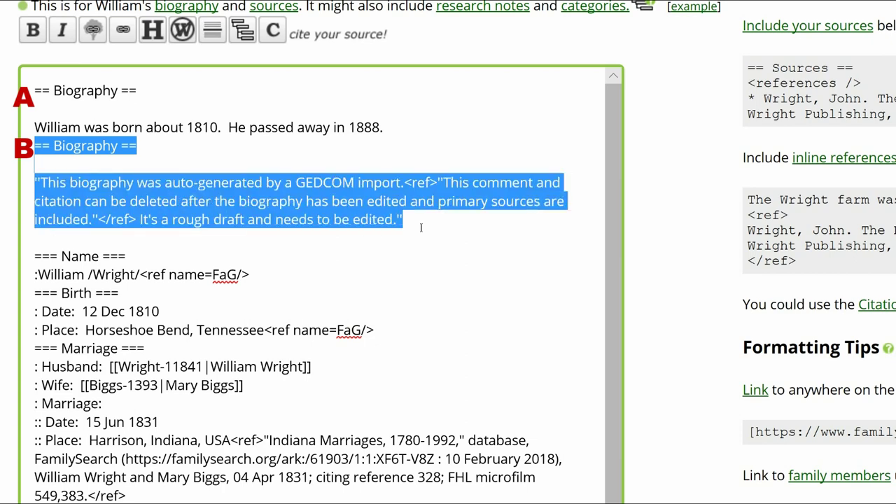
key(Delete)
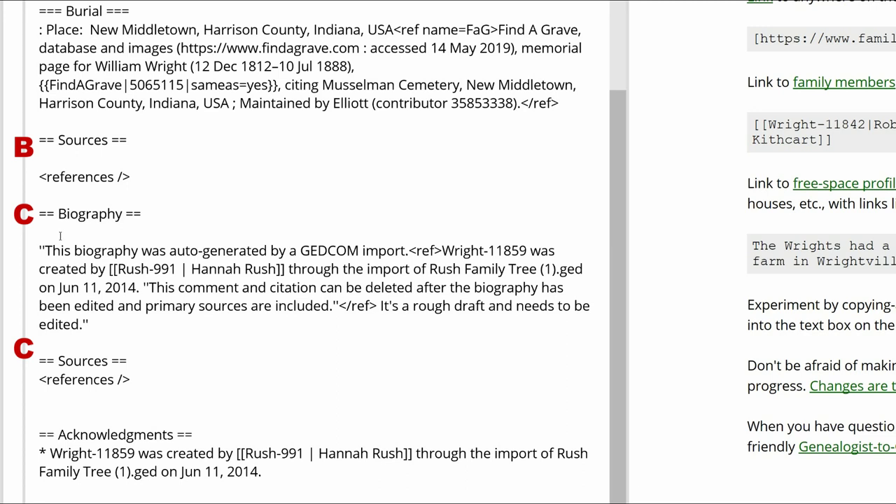
Delete the duplicate Sources block and the third Biography heading with its GEDCOM paragraph
drag(39, 146, 155, 191)
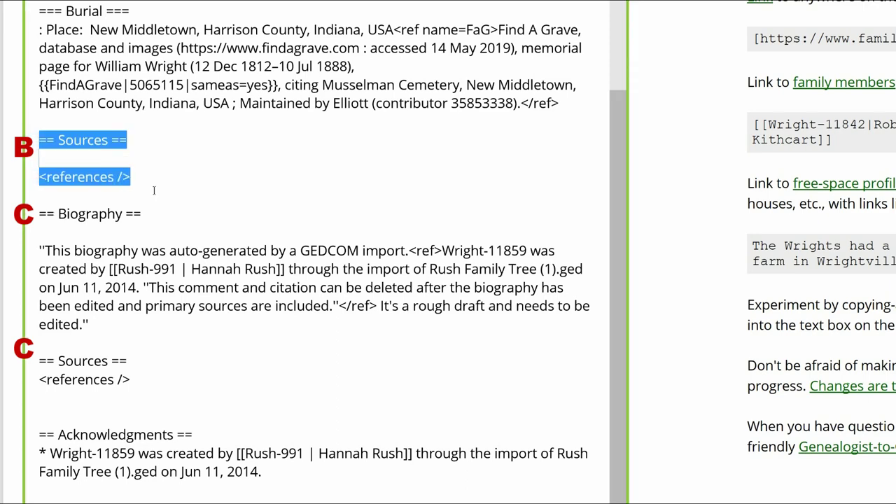
key(Delete)
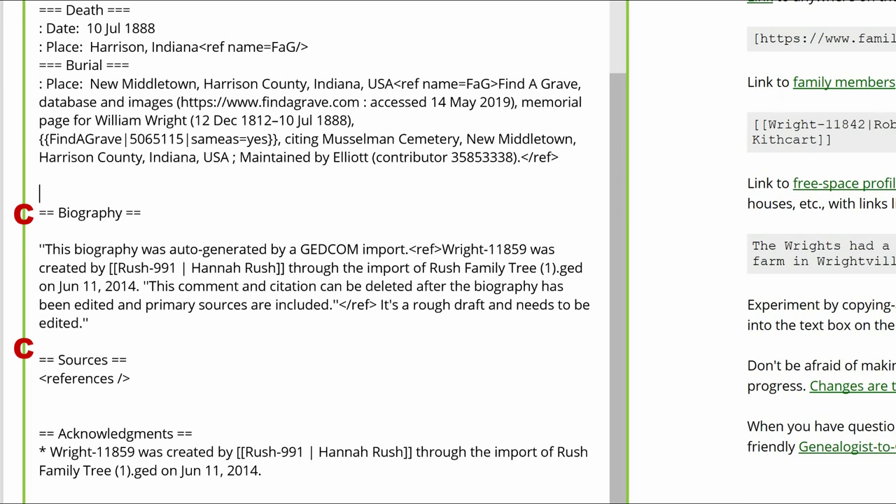
drag(39, 207, 115, 332)
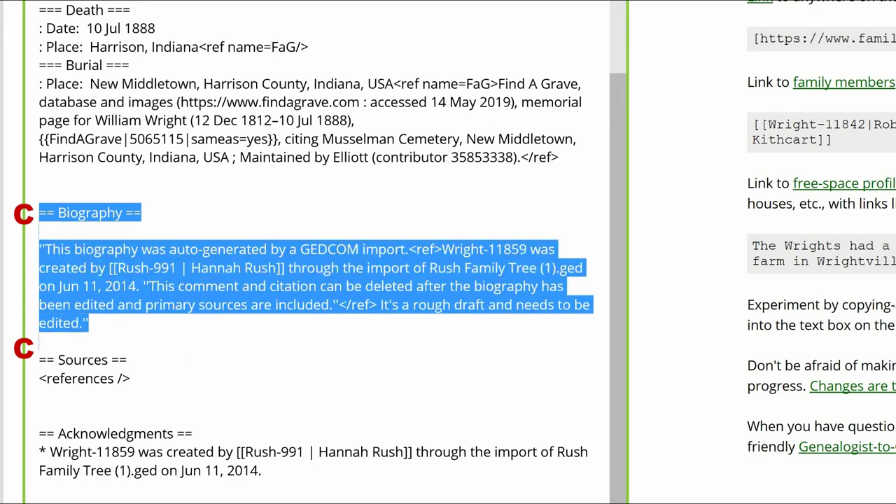
key(Delete)
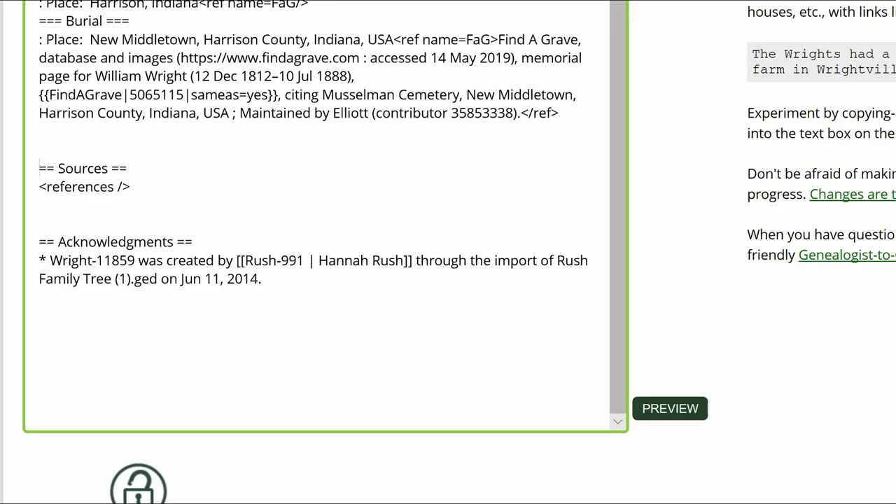
Preview the cleaned biography and save it with the Data Doctor 811 'Combined duplicated headings' summary
click(685, 411)
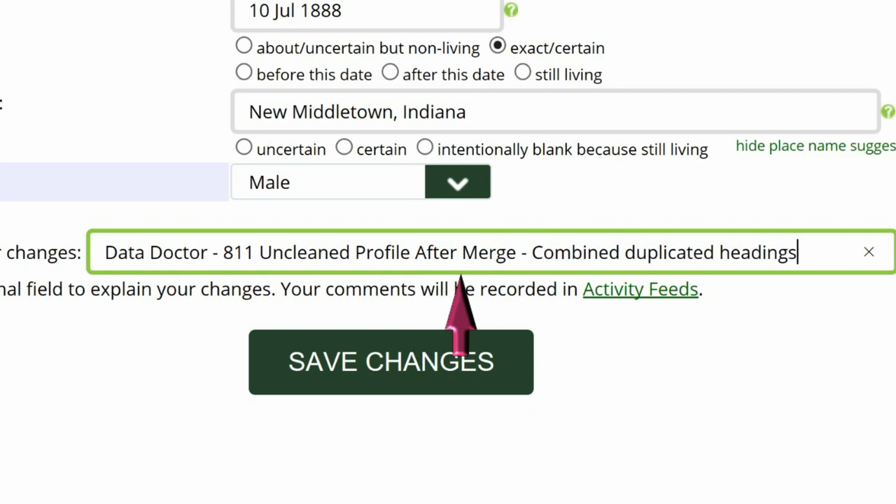
click(457, 386)
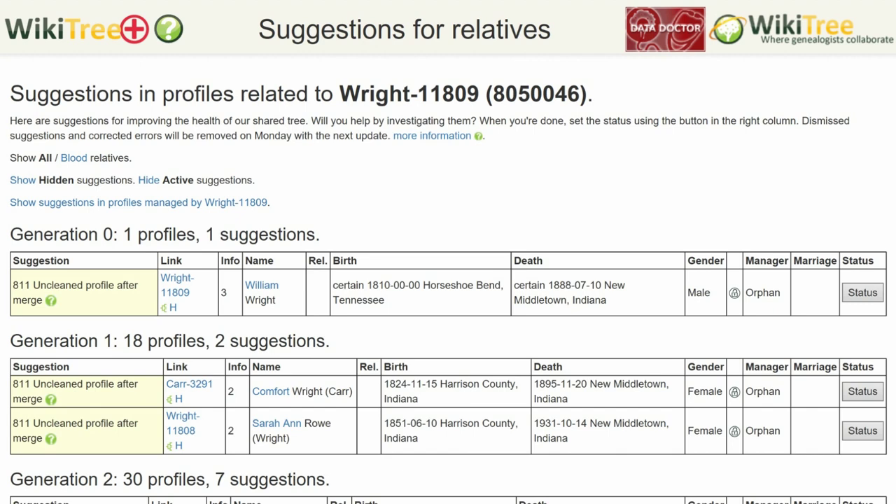
Set the relative's 811 uncleaned-profile suggestion to Corrected with the comment 'Cleaned profile.'
click(869, 299)
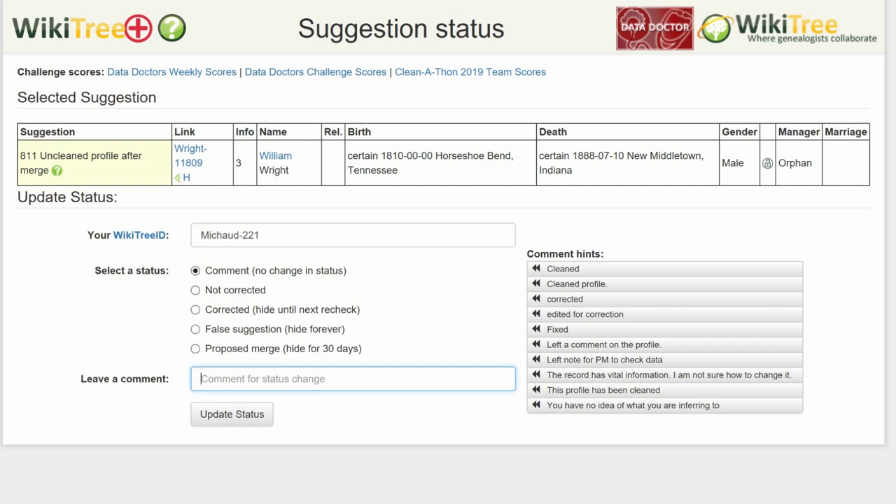
click(198, 313)
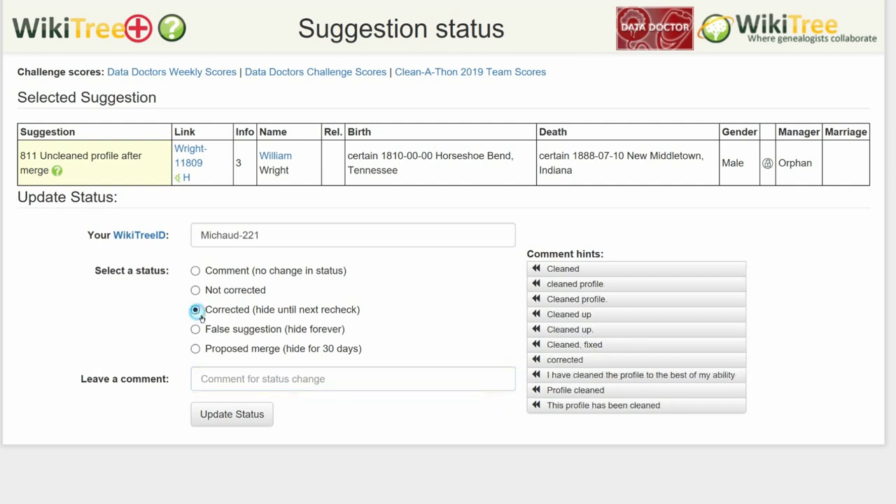
click(615, 300)
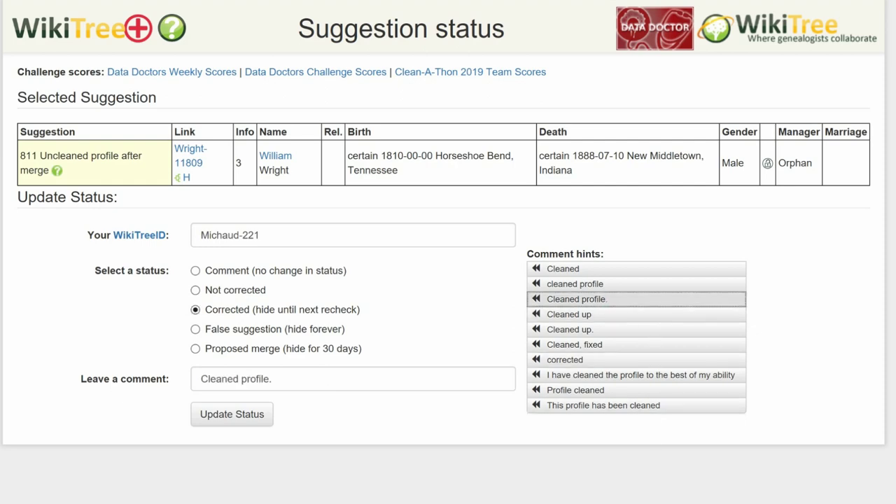
click(255, 423)
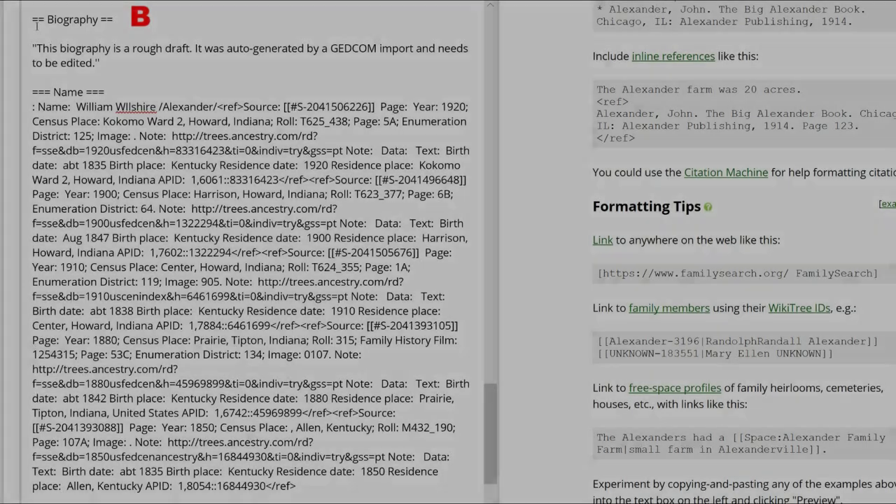
Replace the duplicate Biography wikitext with an ==Acknowledgments== heading
drag(33, 21, 338, 495)
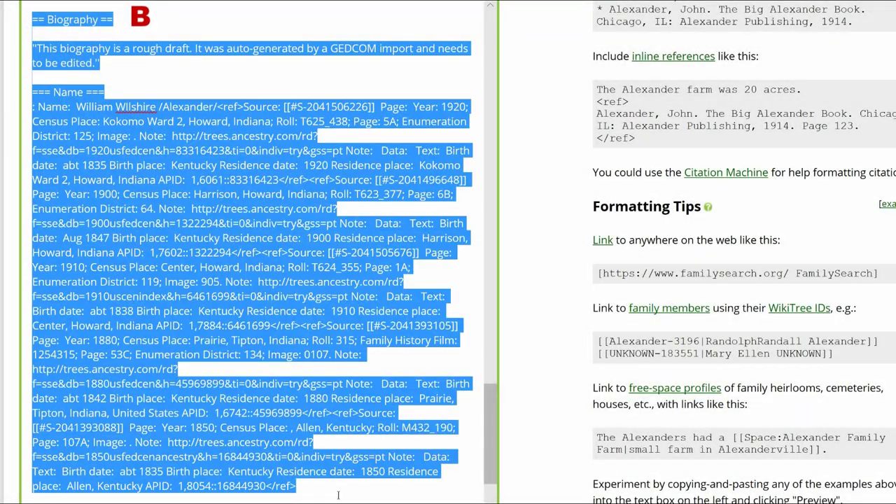
key(Delete)
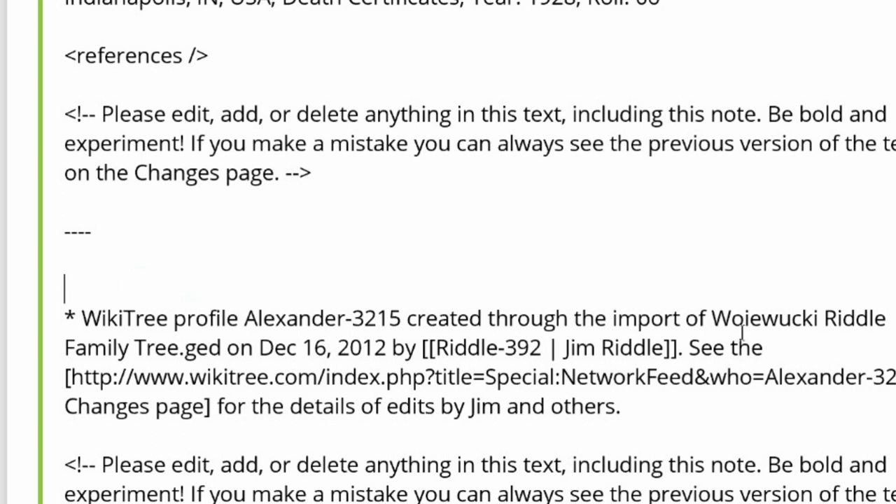
text(==Ackn)
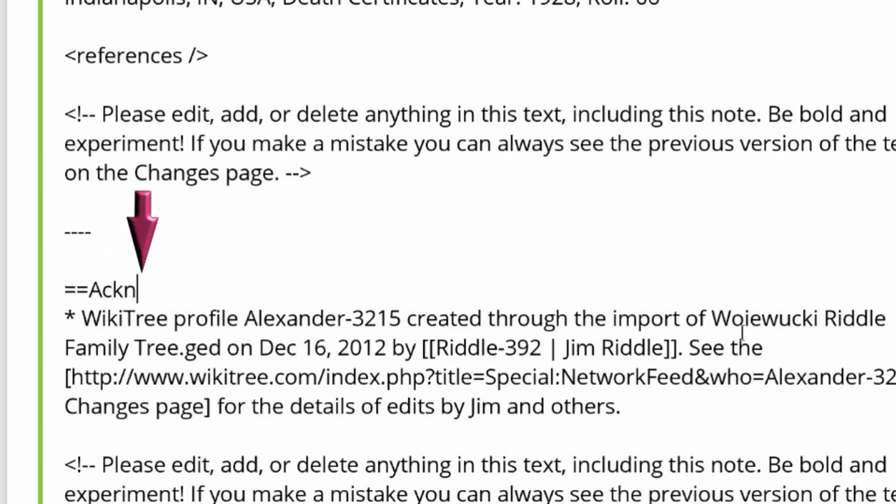
text(owledgments)
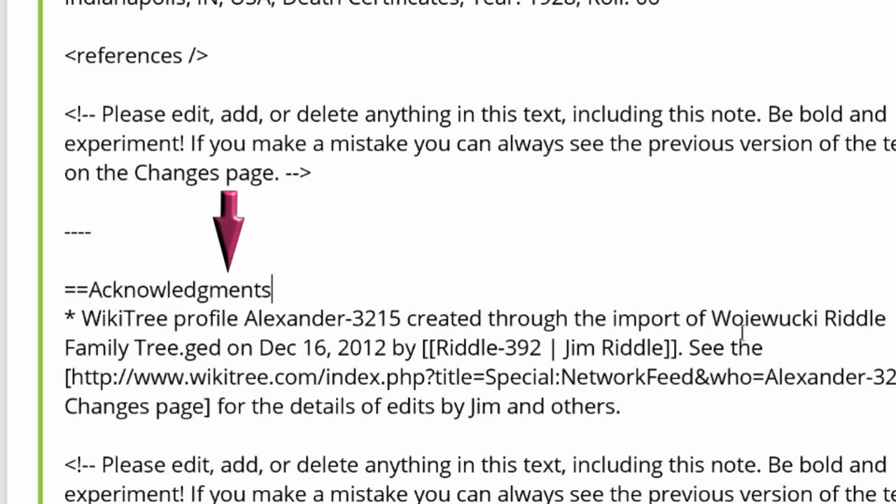
text(==)
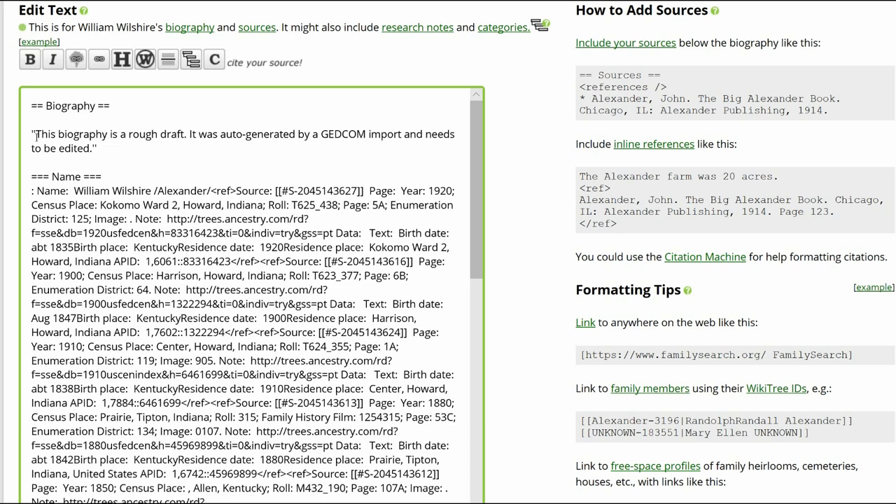
Delete the auto-generated rough-draft note and the duplicate 1880 Residence entry
drag(32, 133, 117, 161)
key(Delete)
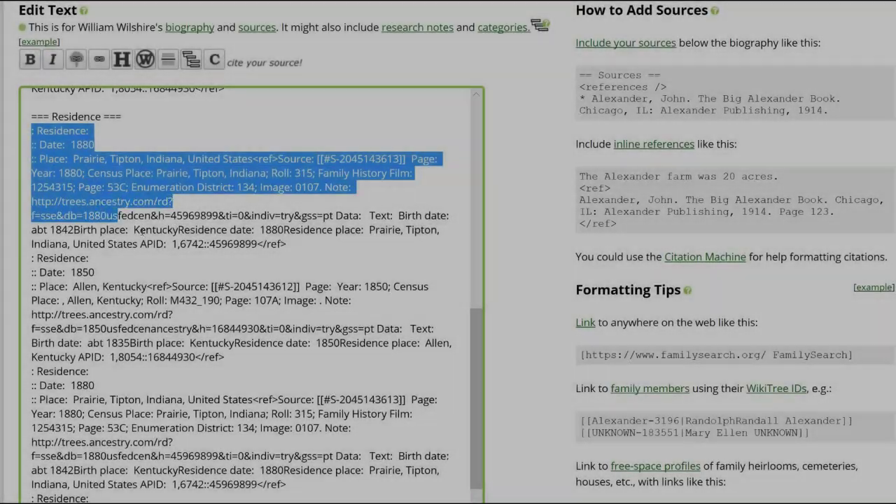
drag(142, 231, 293, 244)
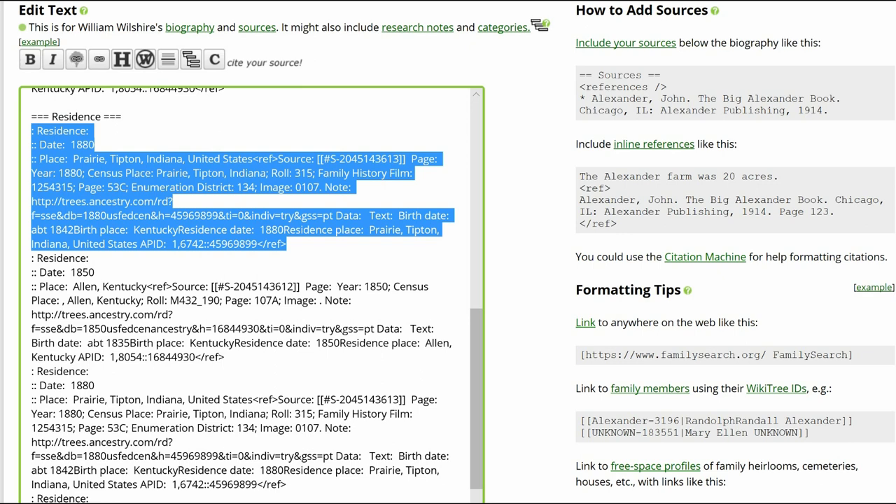
key(Delete)
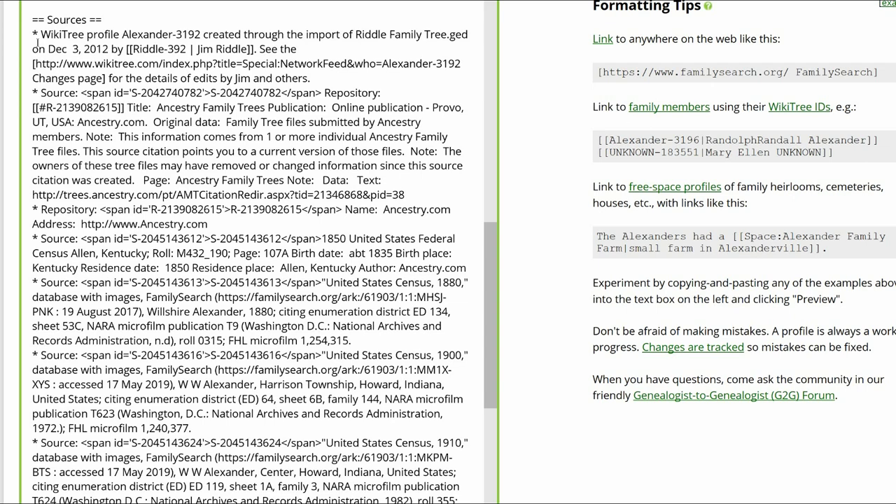
Move <references /> under == Sources == and the Alexander-3192 import note under Acknowledgments
scroll(245, 280, down, 4)
drag(31, 483, 108, 487)
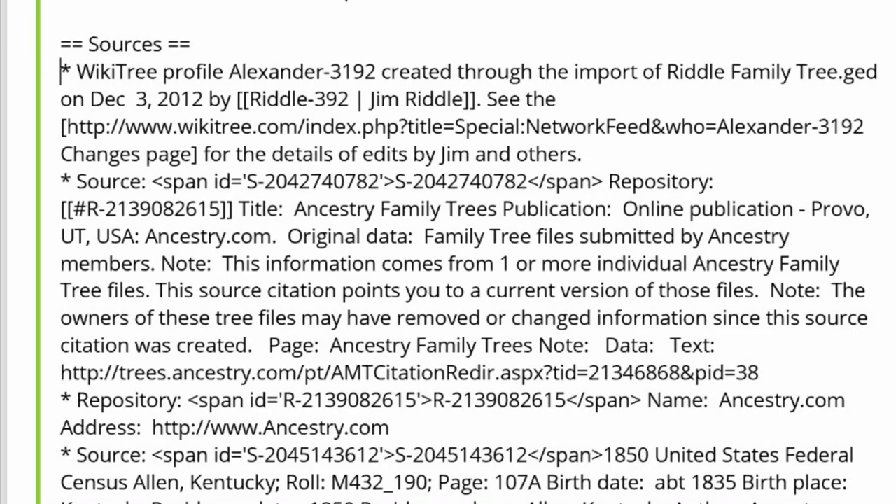
text(<references />)
drag(60, 98, 620, 202)
key(ctrl+c)
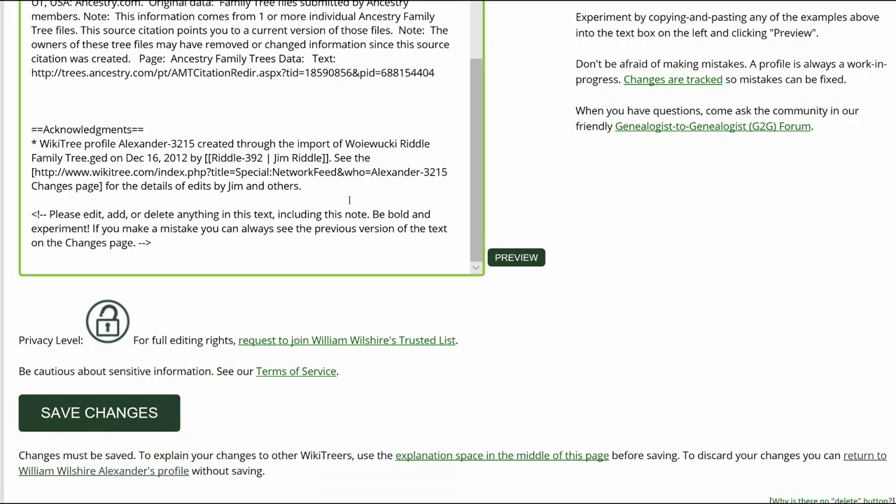
click(336, 200)
key(ctrl+v)
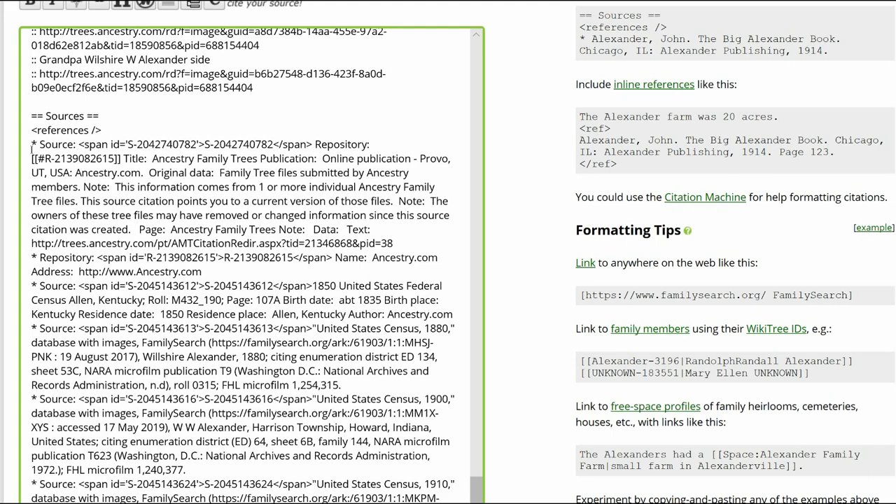
drag(32, 144, 206, 272)
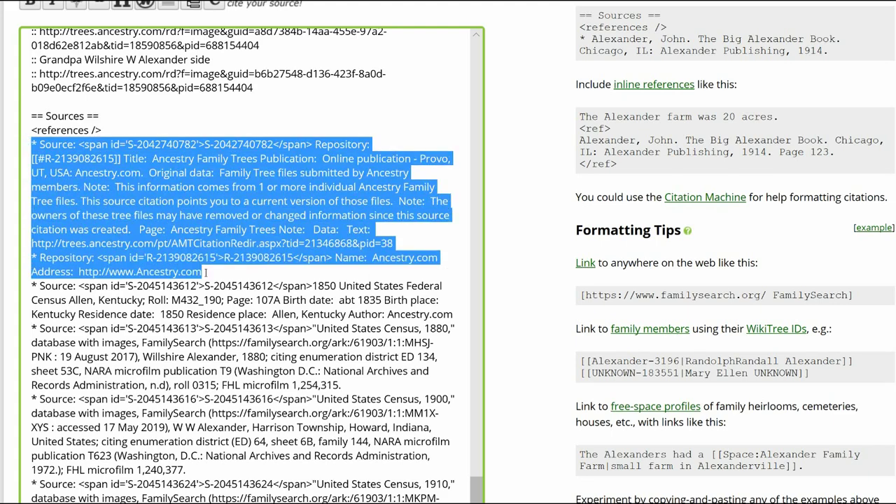
key(Delete)
scroll(30, 208, down, 4)
drag(32, 209, 437, 308)
key(Delete)
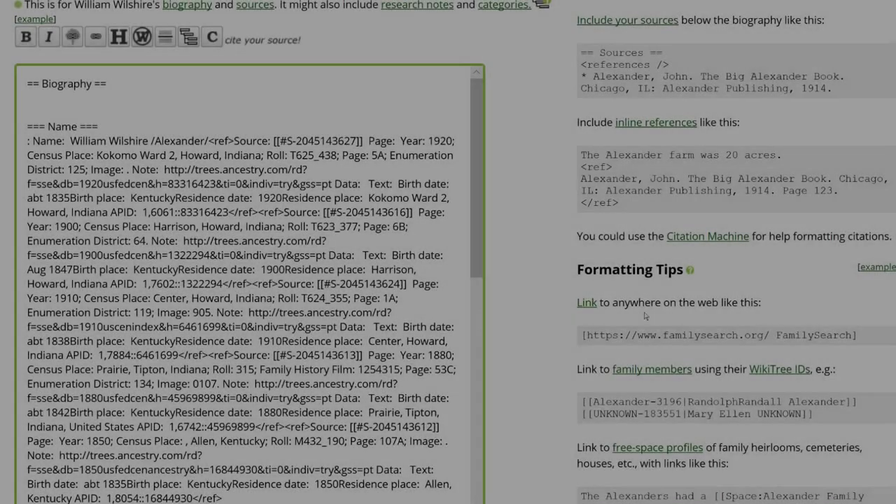
Strip the long inline <ref>Source:...</ref> citations following the name and birth place
drag(208, 141, 242, 485)
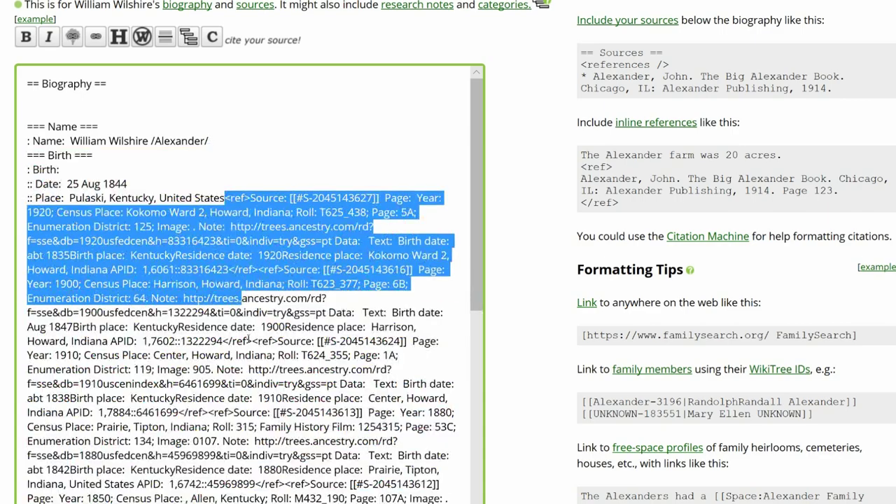
drag(238, 280, 241, 500)
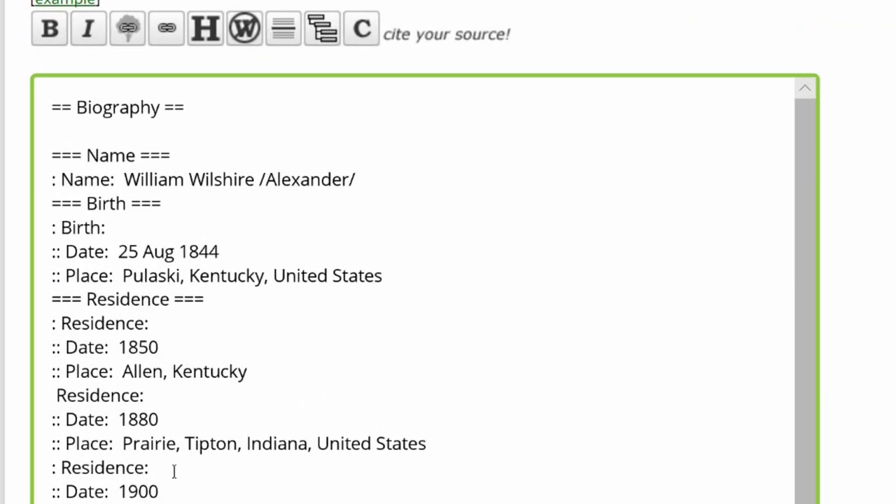
Add an inline reference after 'Allen, Kentucky' citing the 1850 United States Federal Census
click(252, 372)
click(365, 40)
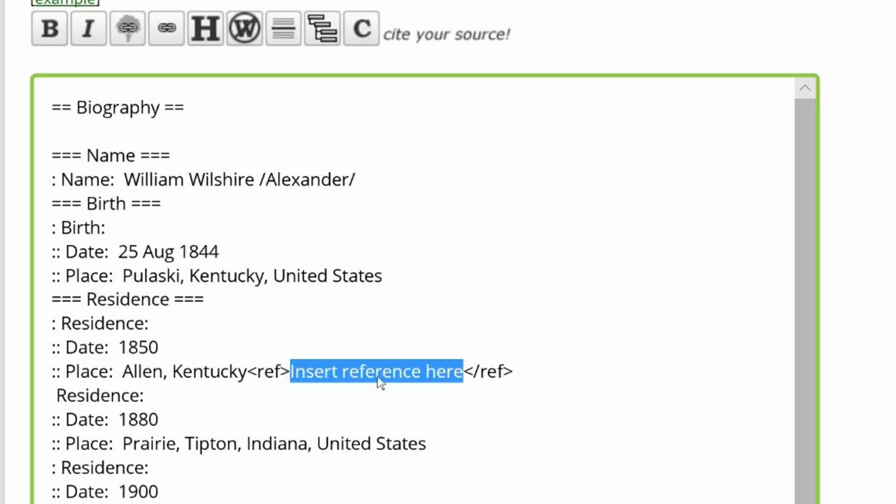
text(1850 United States Federal Census Allen, Kentucky; Roll: M432_190; Page: 107A Birth date:  abt 1835 Birth place:  Kentucky Residence date:  1850 Residence place:  Allen, Kentucky Author: Ancestry.com)
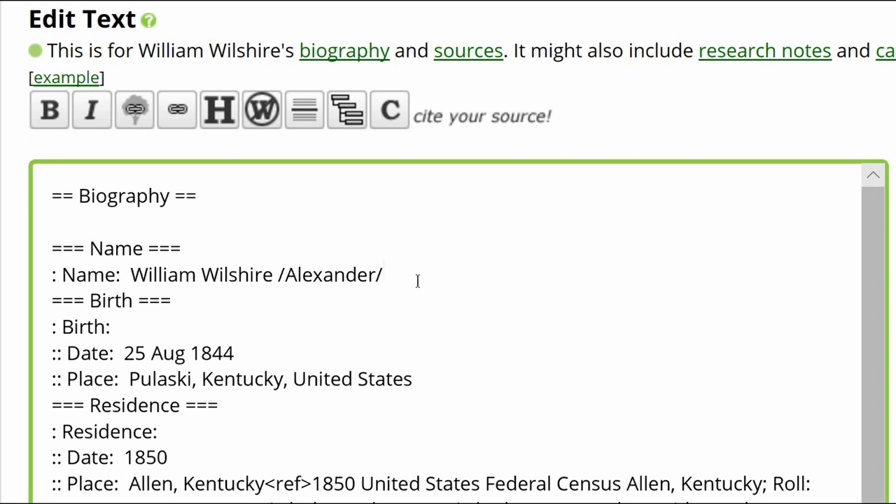
Cite the Indiana Death Certificate after /Alexander/ as a reference named IDC
click(390, 110)
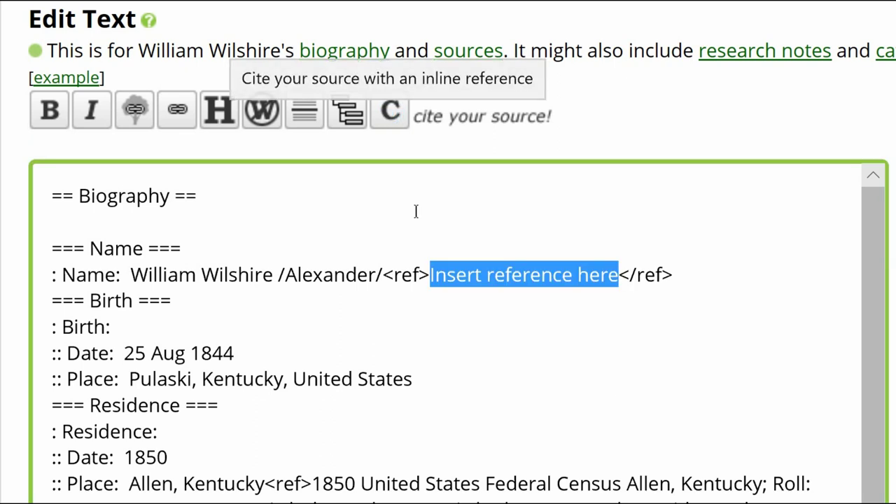
key(ctrl+v)
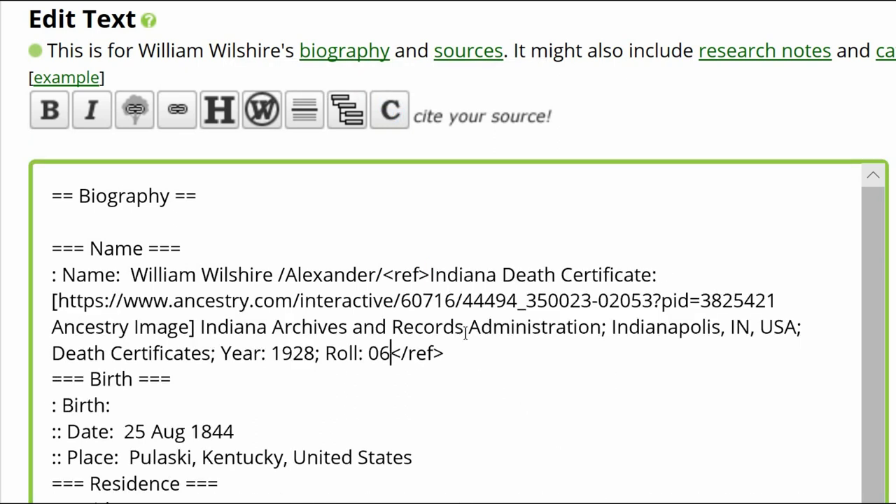
click(420, 275)
text(name=)
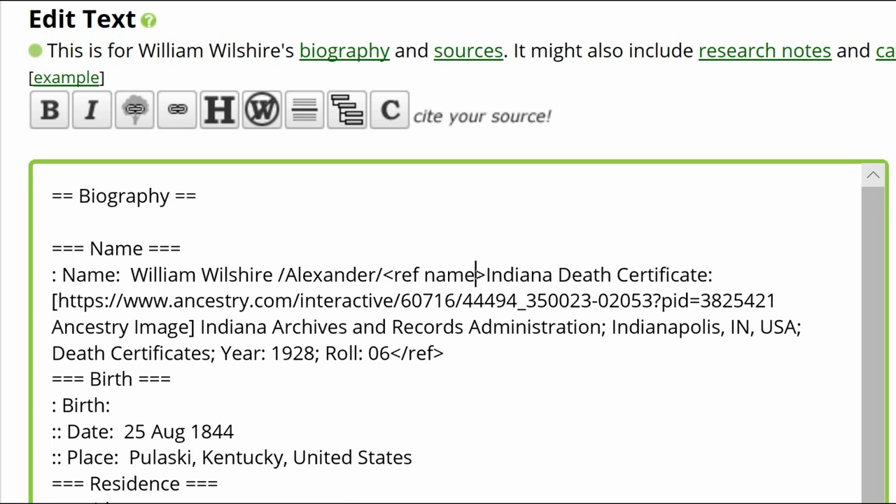
text(ID)
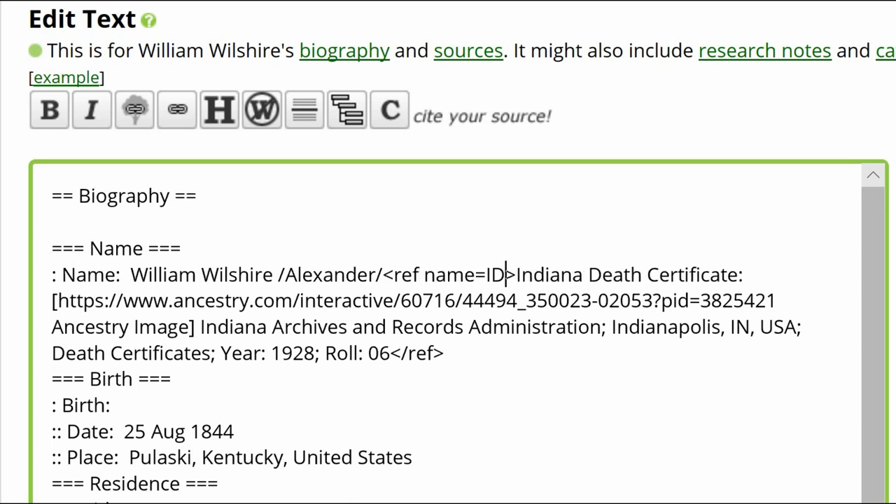
text(C)
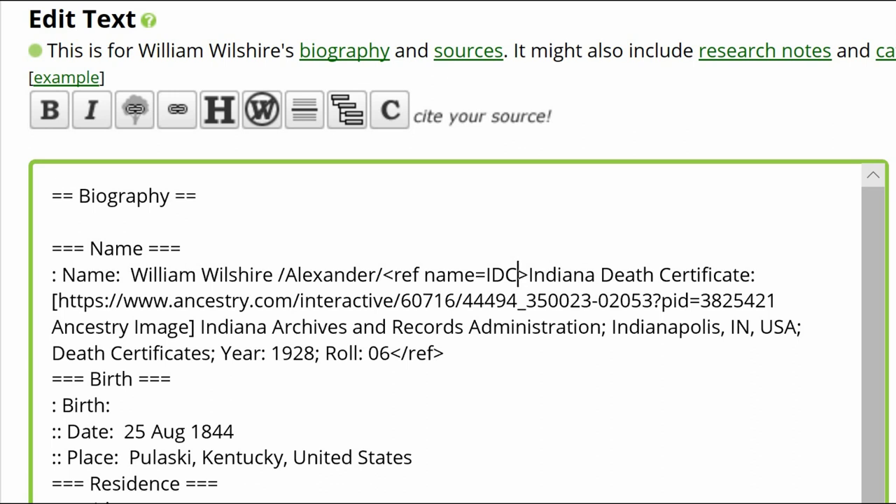
Reuse the IDC reference as <ref name=IDC/> after the Pulaski birth place
drag(383, 275, 528, 275)
key(ctrl+c)
click(480, 459)
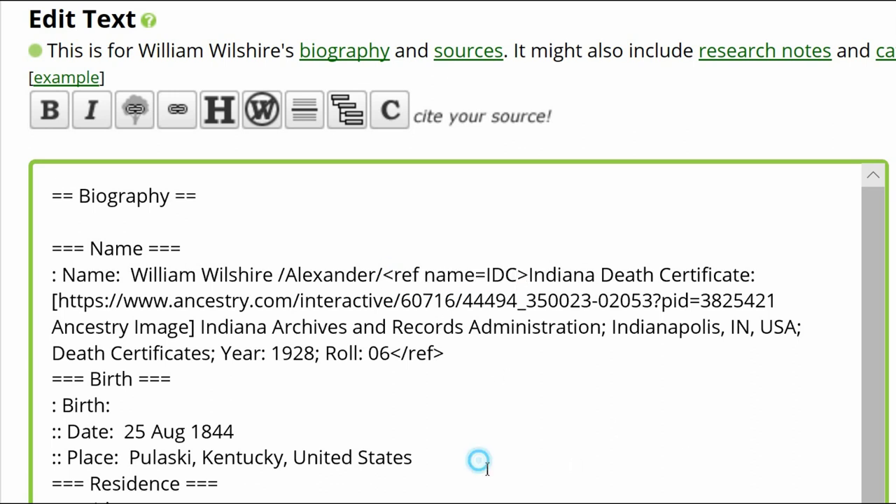
key(ctrl+v)
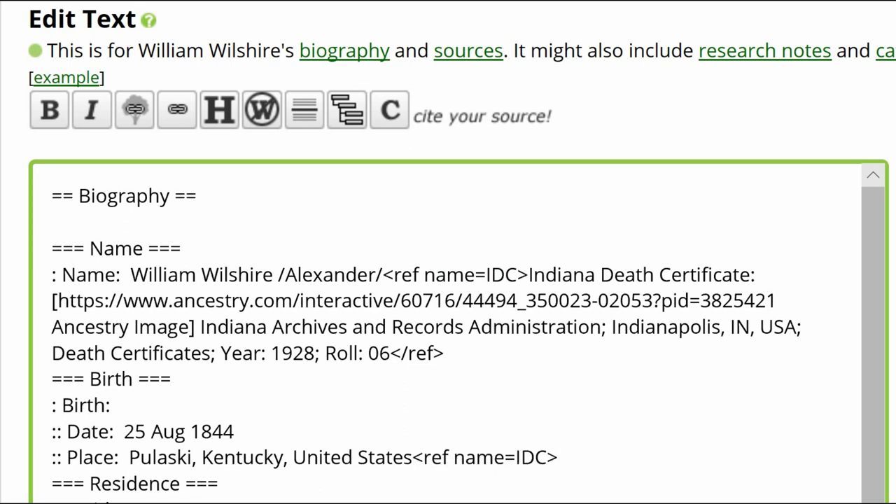
key(Left)
text(/)
drag(565, 458, 433, 464)
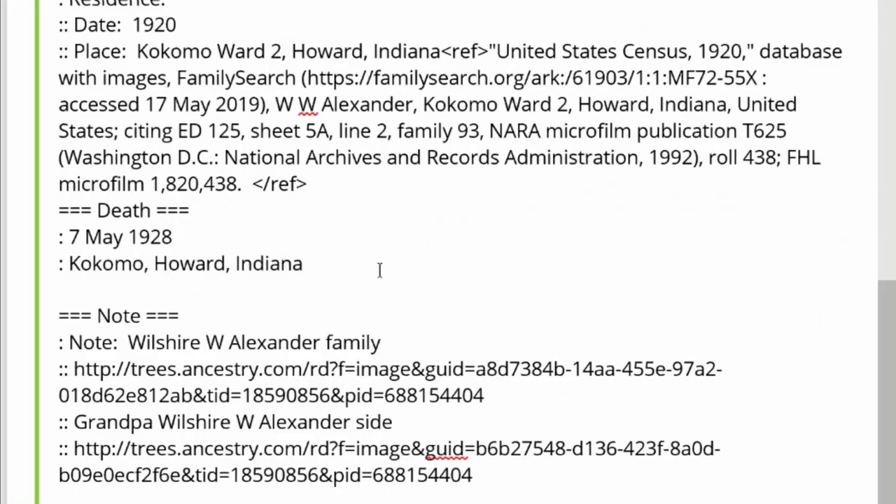
Add the <ref name=IDC/> citation after 'Kokomo, Howard, Indiana' and preview the biography
click(366, 263)
text(<ref name=IDC/>)
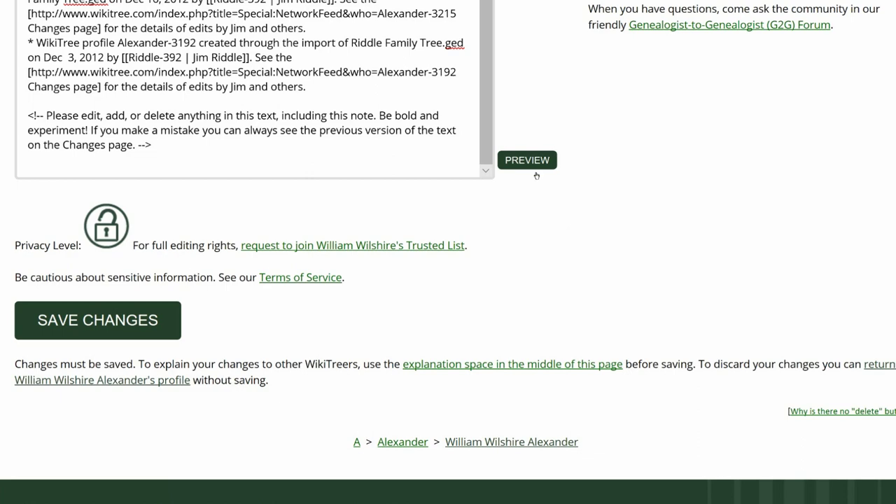
click(535, 171)
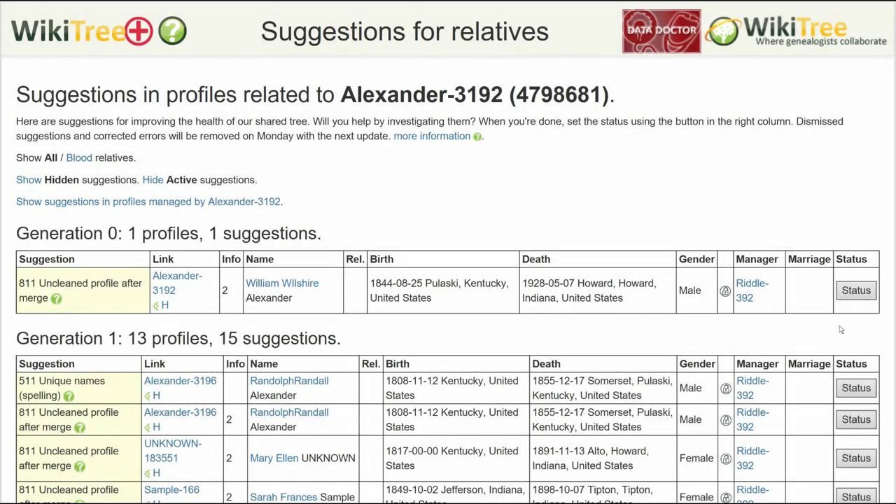
Set the 811 suggestion's status to Corrected with the comment 'Cleaned up'
click(855, 290)
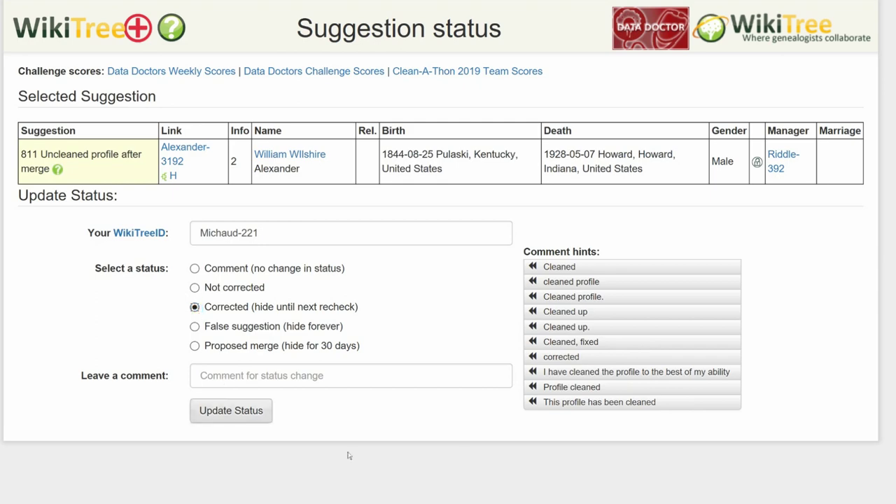
click(585, 312)
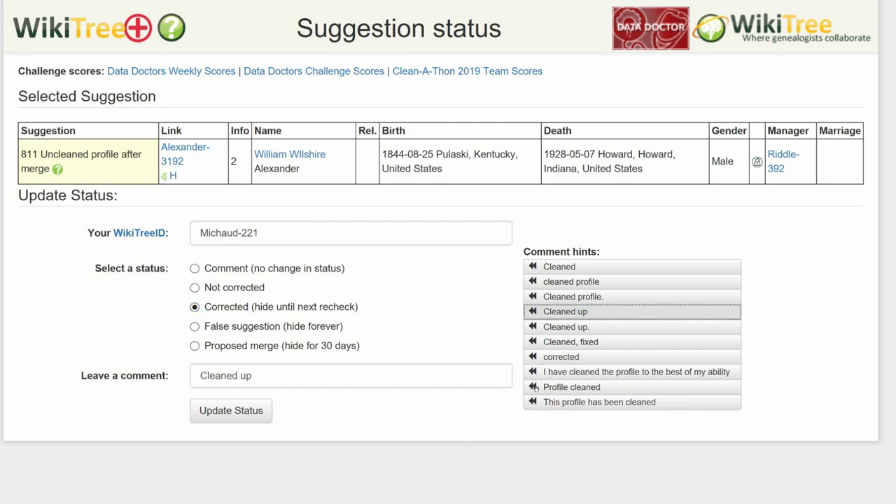
click(236, 411)
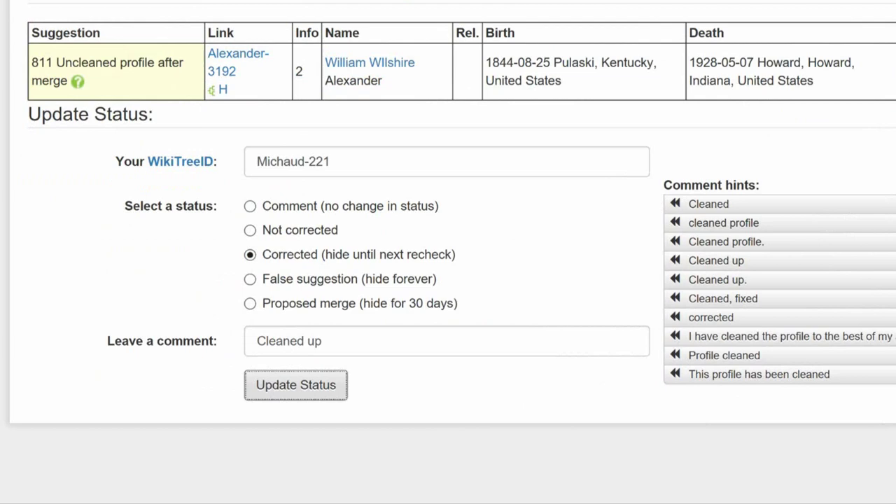